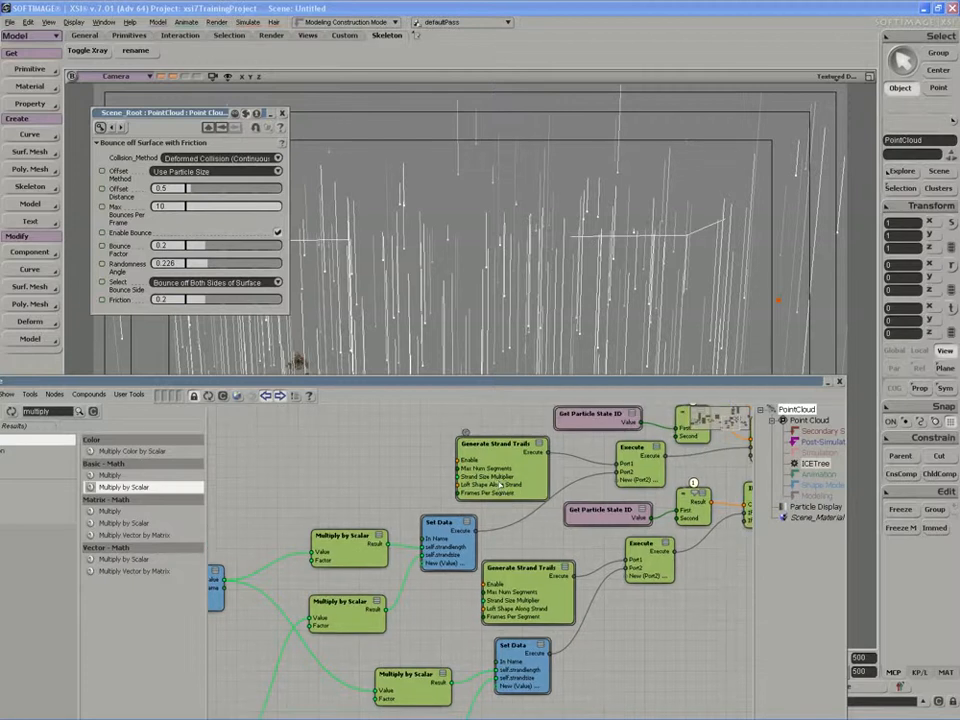
Step: Reposition the state 0 Generate Strand Trails node and tidy the two particle state comparison nodes in the ICE tree
drag(503, 458, 488, 526)
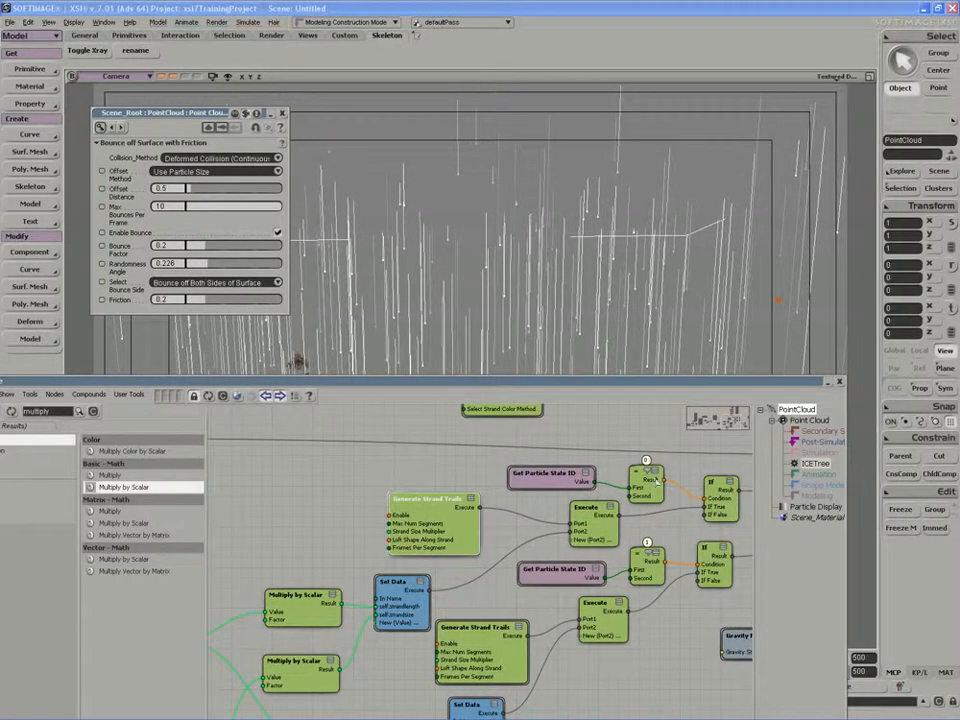
middle_drag(656, 481, 656, 472)
middle_drag(659, 568, 657, 562)
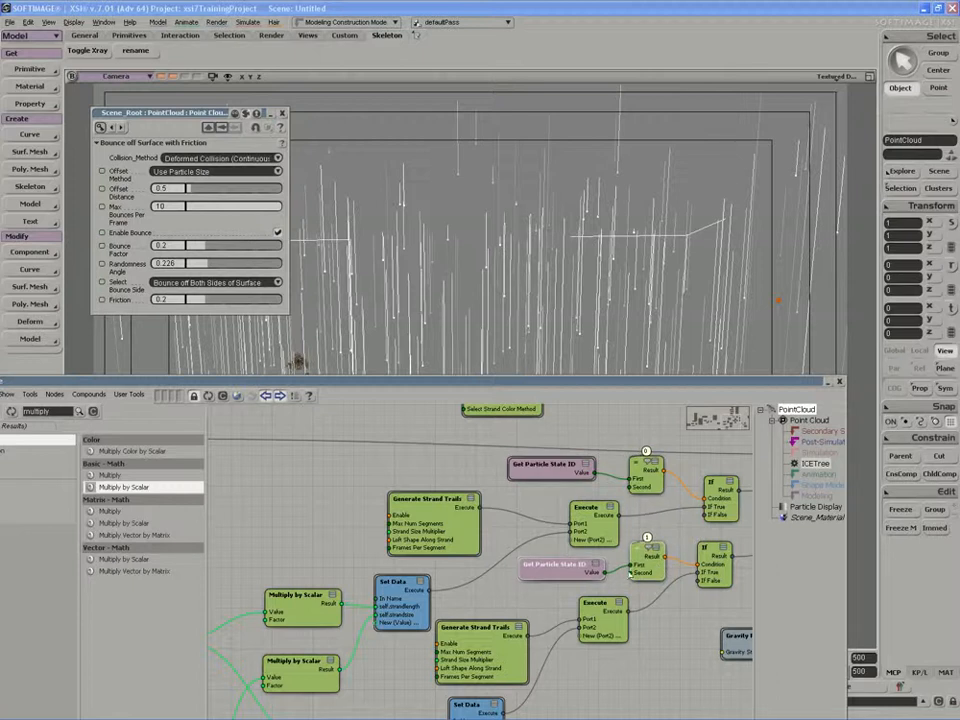
Step: Play the simulation and set Max Num Segments to 20 on the state 0 branch's Generate Strand Trails node
double_click(446, 522)
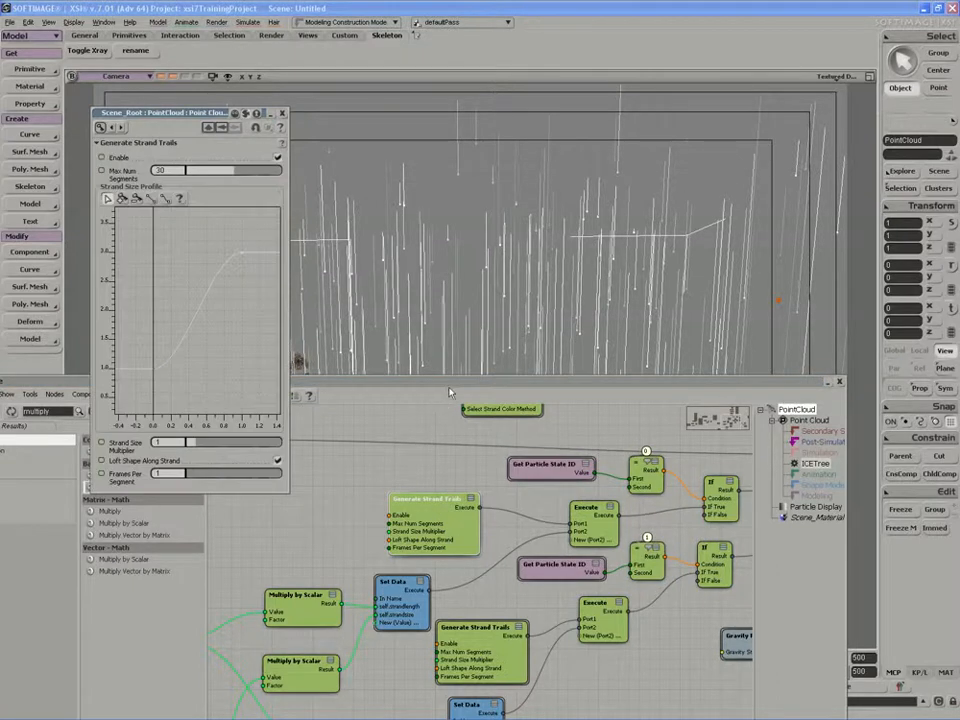
double_click(449, 383)
click(593, 691)
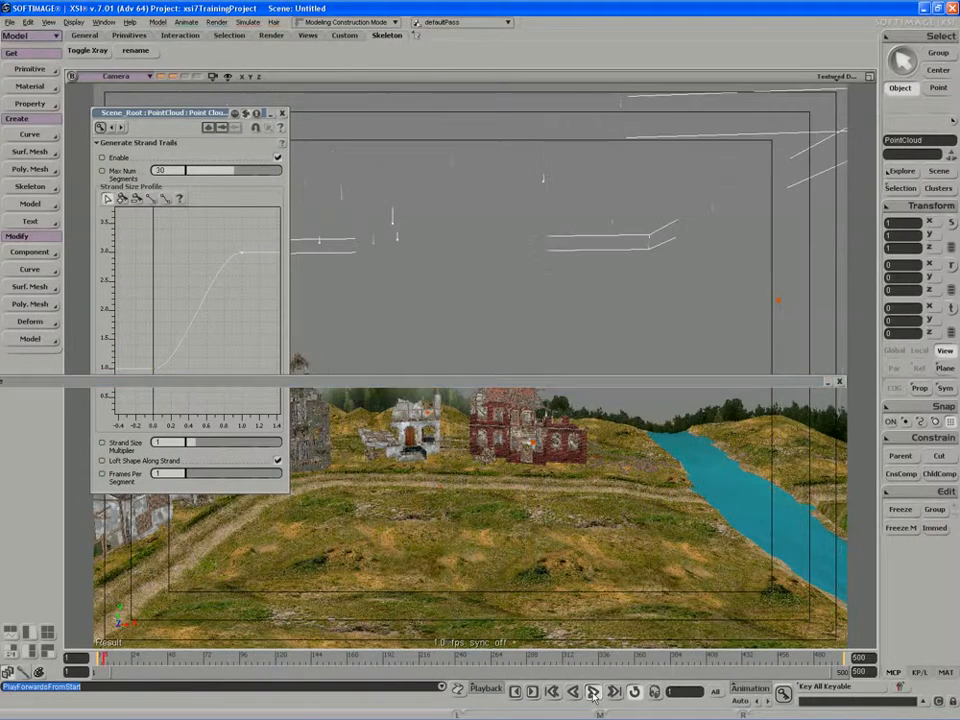
mouse_move(206, 173)
mouse_down()
mouse_move(233, 176)
mouse_move(179, 176)
mouse_move(231, 178)
mouse_move(220, 177)
mouse_up()
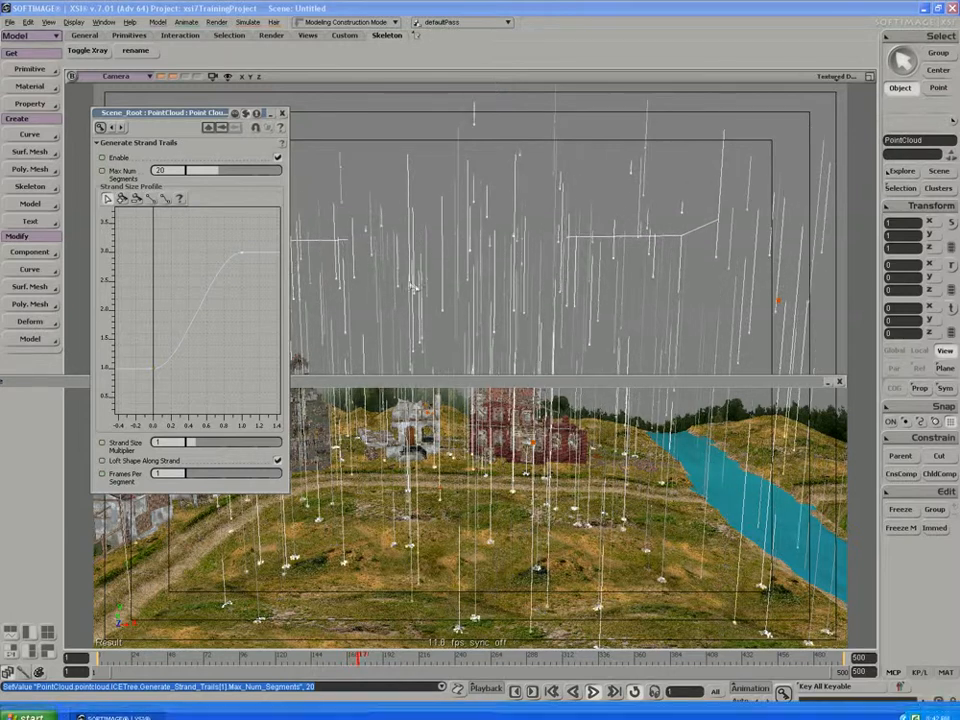
Step: Rearrange the state 0 branch by moving its Generate Strand Trails, Set Data and Multiply by Scalar nodes into a clearer layout
double_click(443, 378)
key(s)
drag(429, 505, 459, 440)
drag(208, 568, 283, 550)
drag(470, 514, 466, 507)
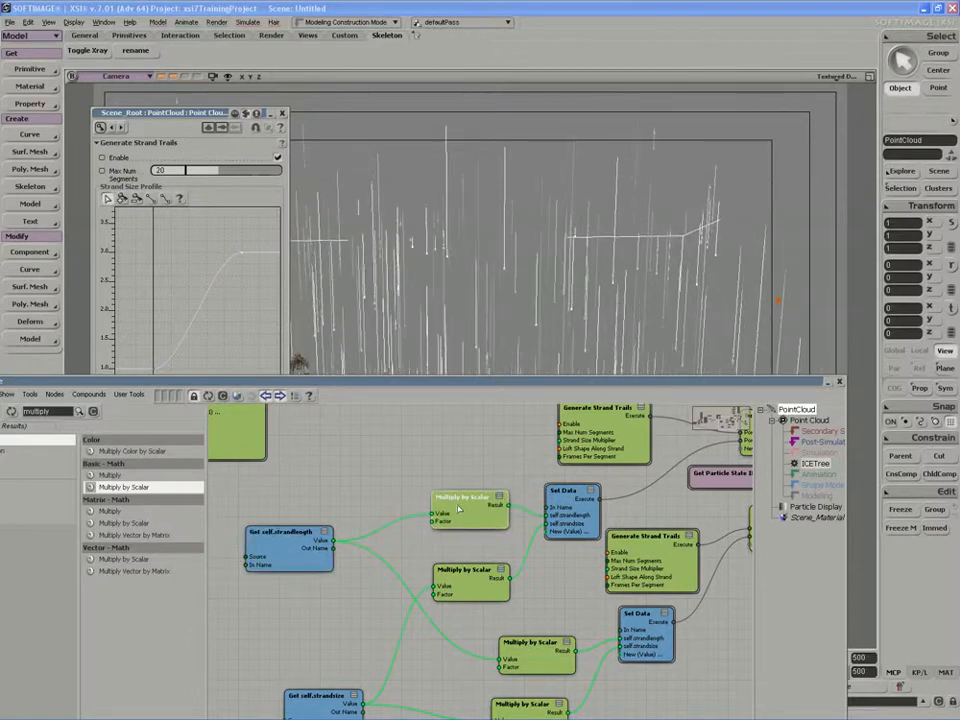
drag(581, 508, 508, 542)
key(s)
drag(553, 469, 531, 461)
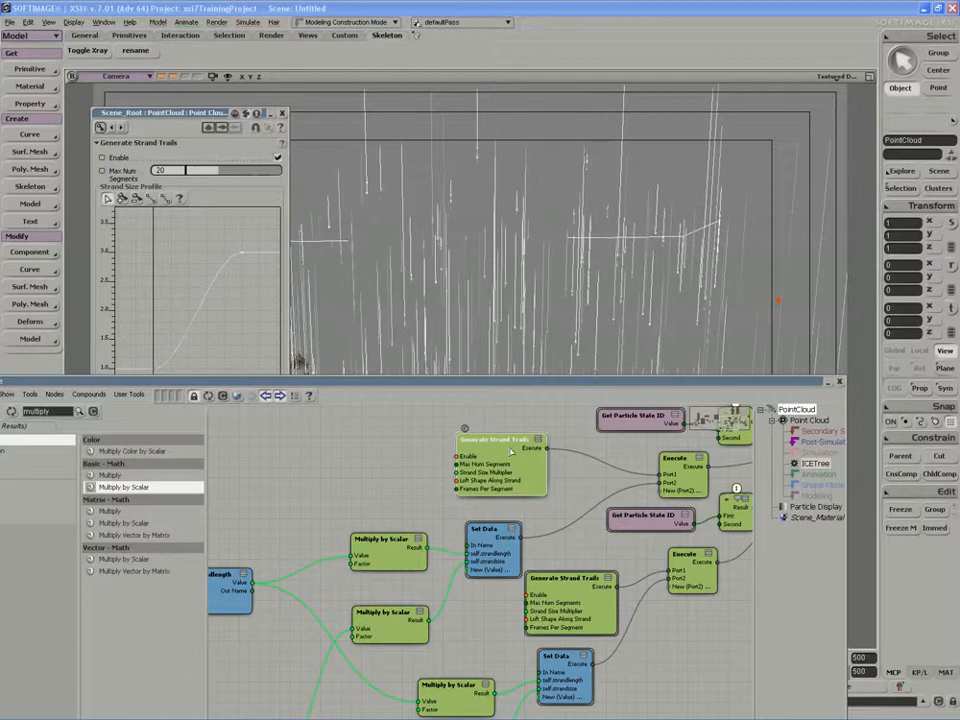
mouse_move(499, 561)
middle_down()
mouse_move(474, 554)
mouse_move(486, 557)
middle_up()
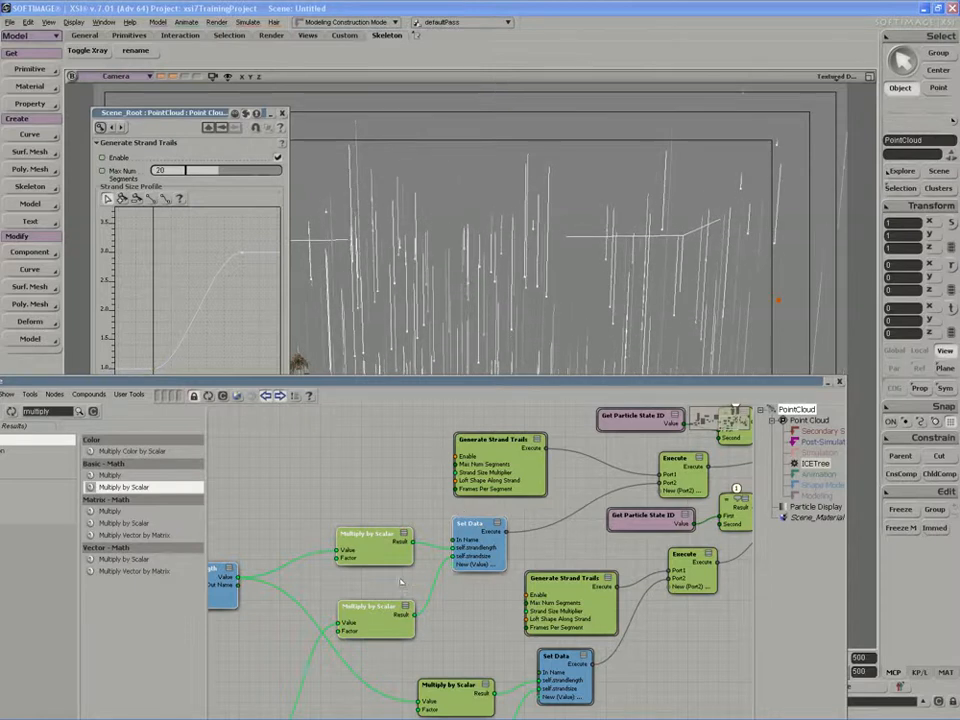
middle_drag(400, 582, 383, 504)
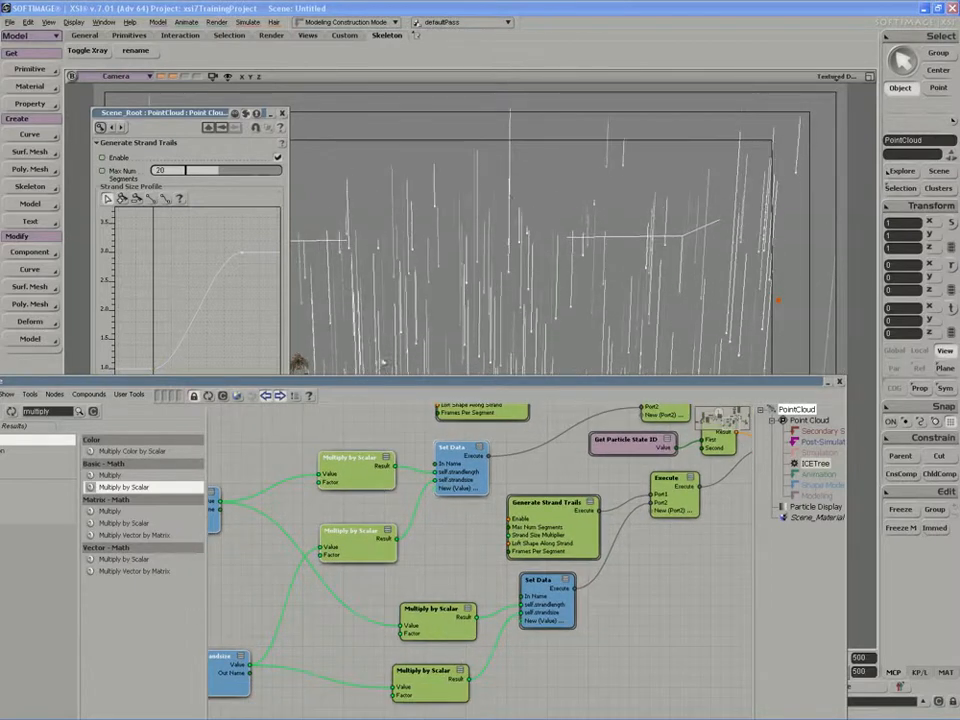
Step: Set Max Num Segments to 15 on the state 1 branch's Generate Strand Trails node, with the camera closer to the ground
double_click(530, 503)
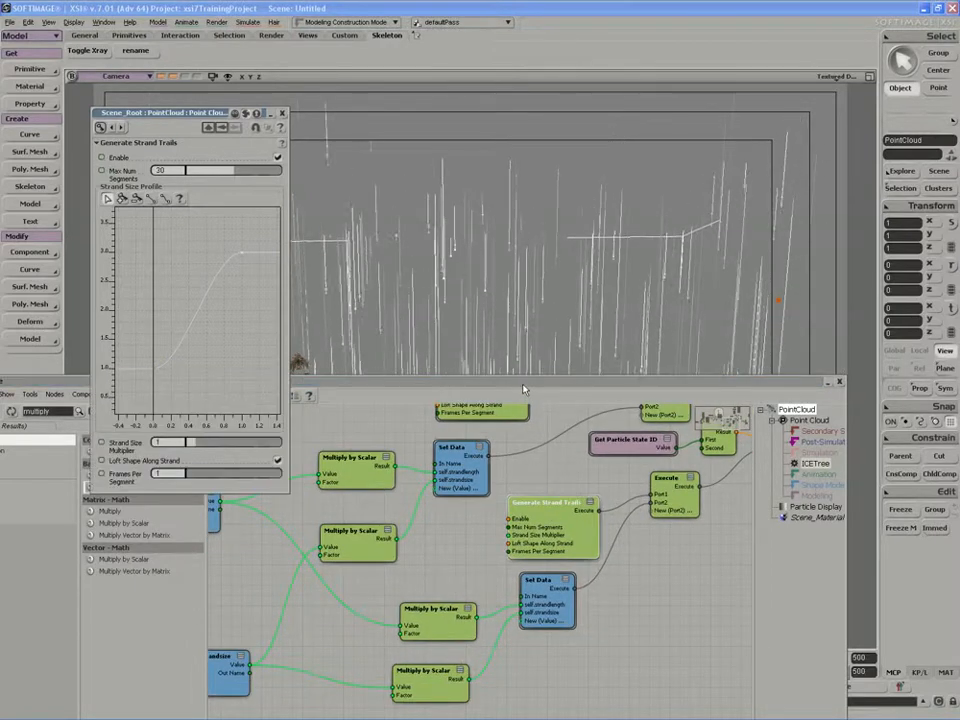
click(522, 389)
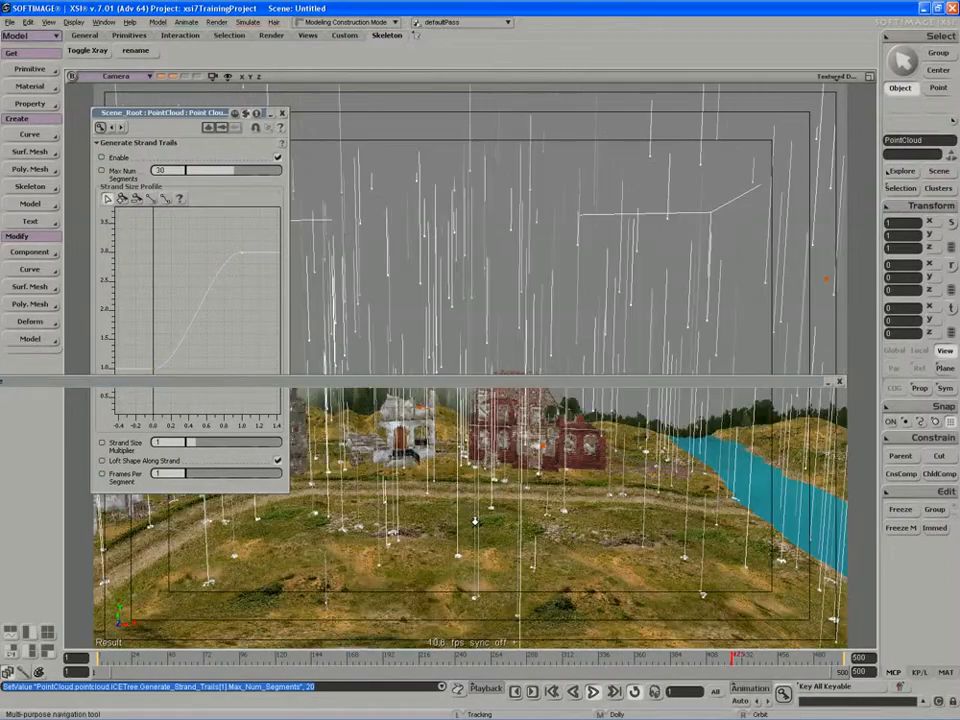
drag(475, 521, 422, 495)
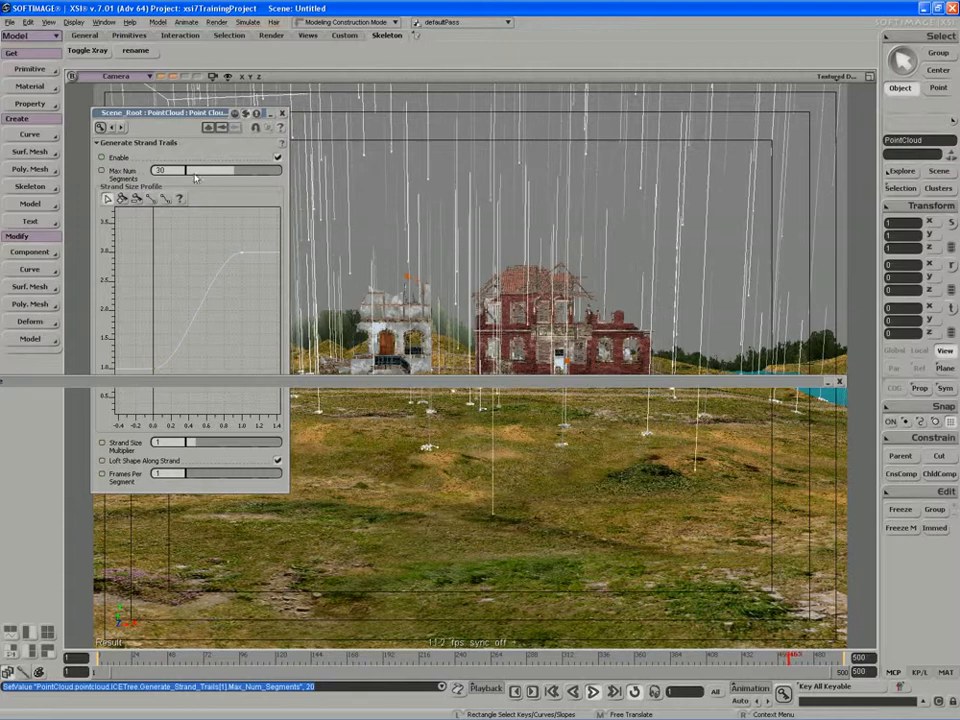
drag(193, 172, 174, 171)
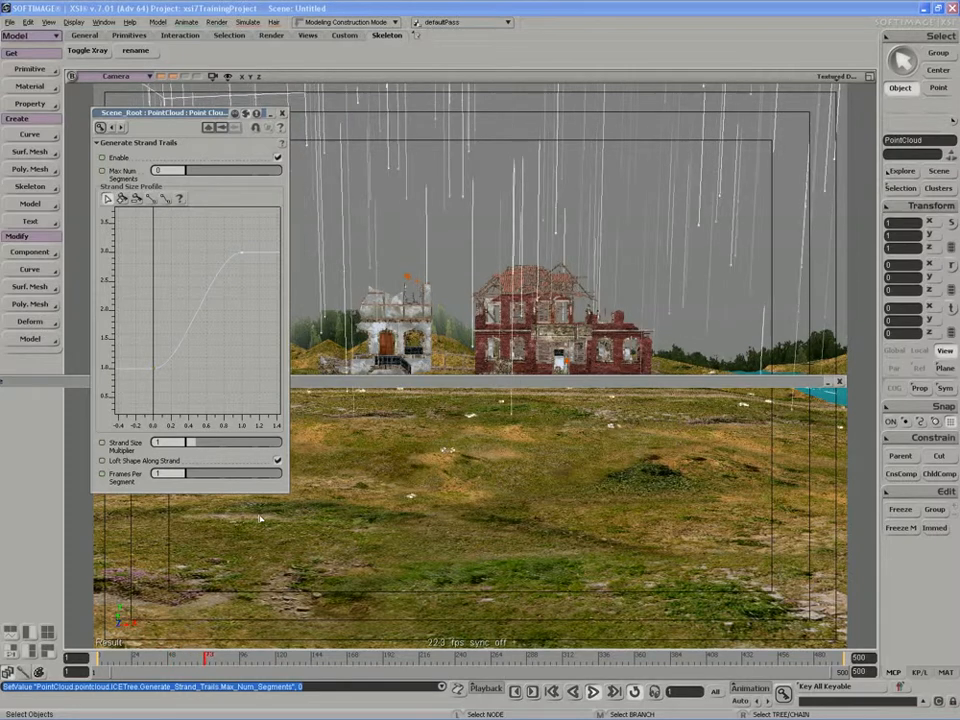
drag(176, 172, 210, 175)
Step: Stop playback and preview a splash on the grass in a small render region, then hide the region
click(594, 692)
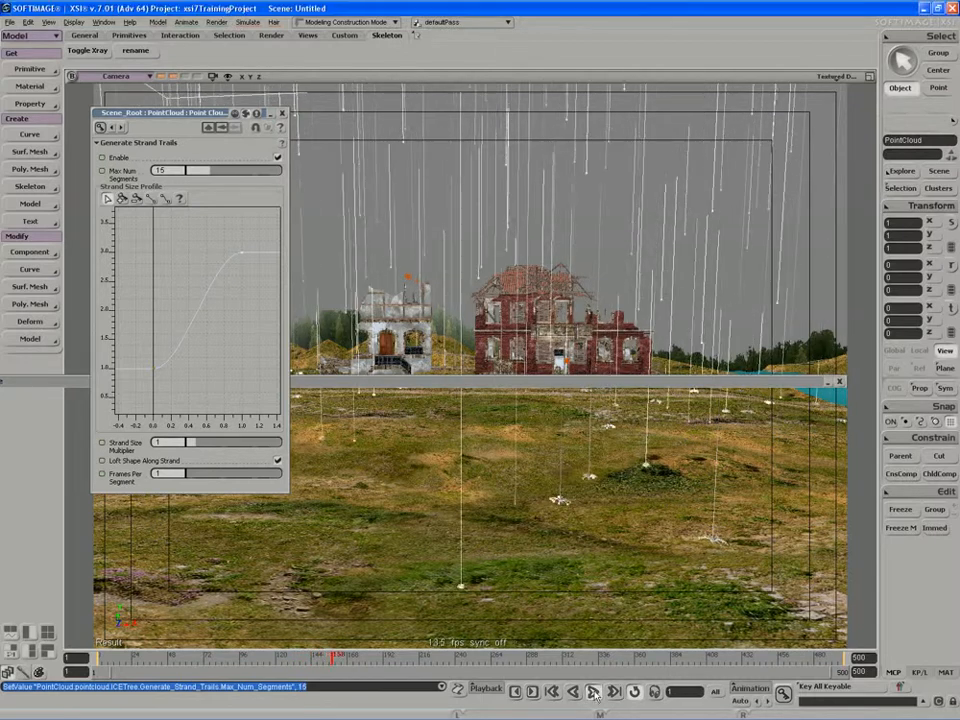
key(q)
drag(604, 454, 499, 531)
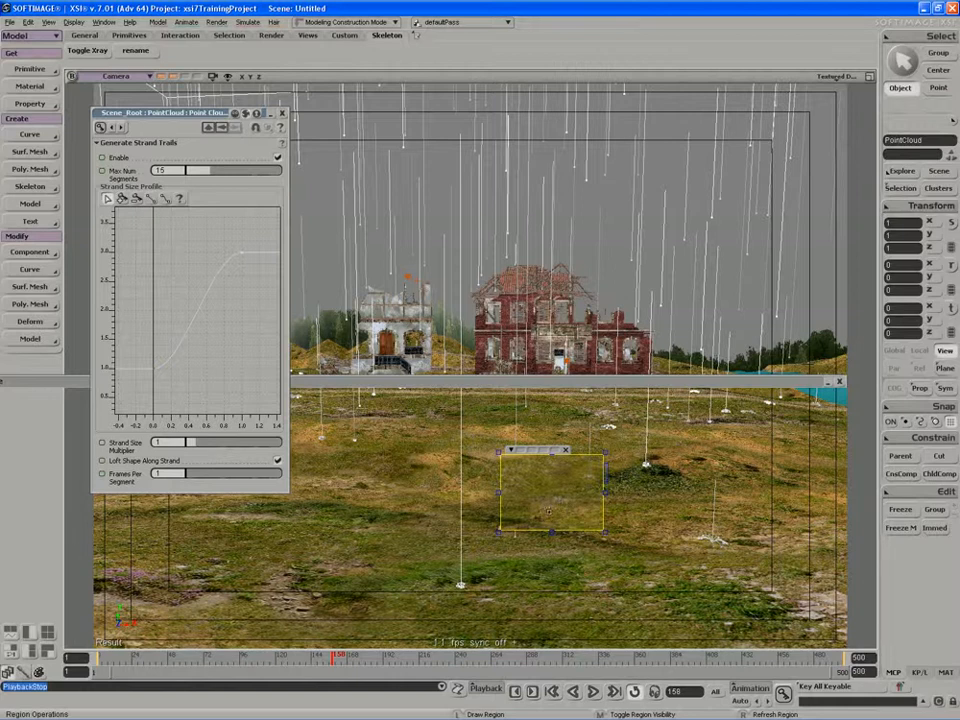
middle_click(559, 510)
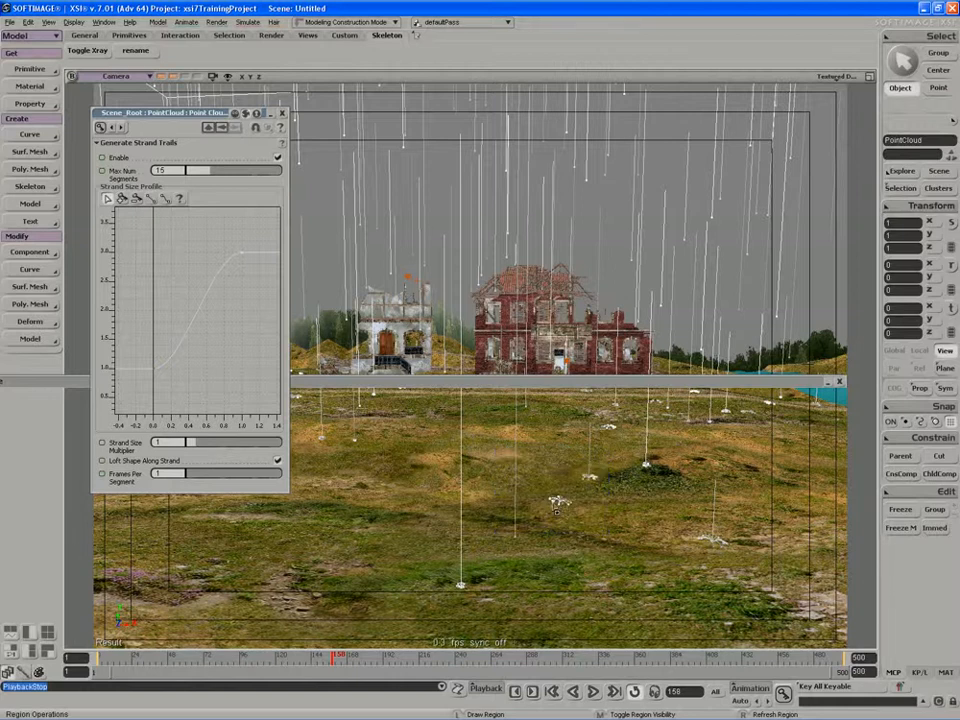
Step: Move the state 1 strand branch, from its Multiply by Scalar nodes to its If node, down away from the state 0 branch
click(478, 381)
middle_drag(437, 586, 471, 513)
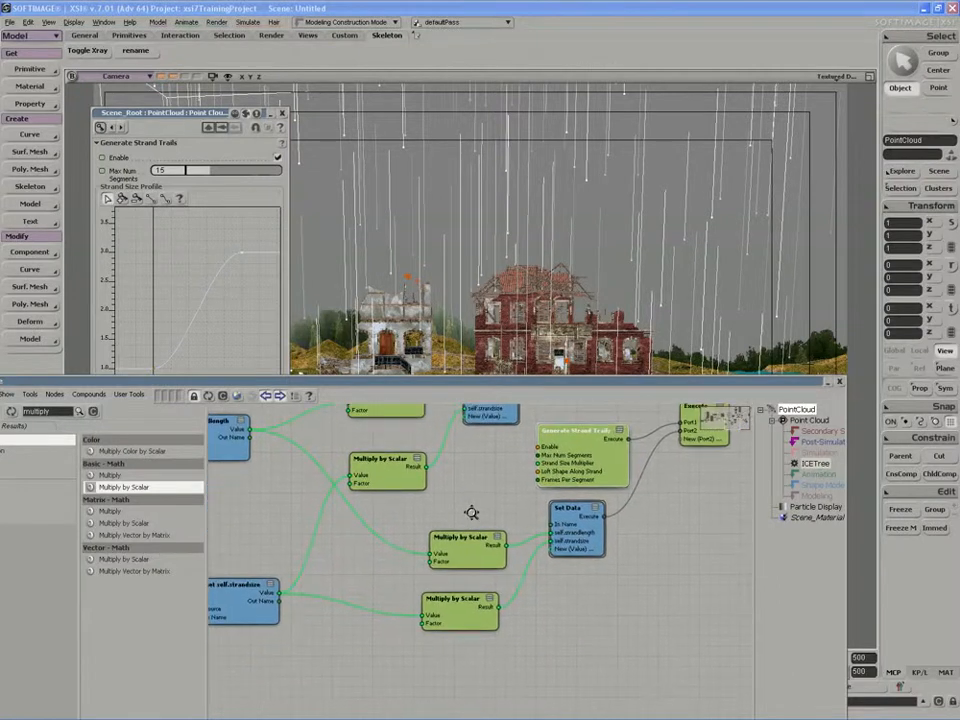
scroll(505, 612, down, 2)
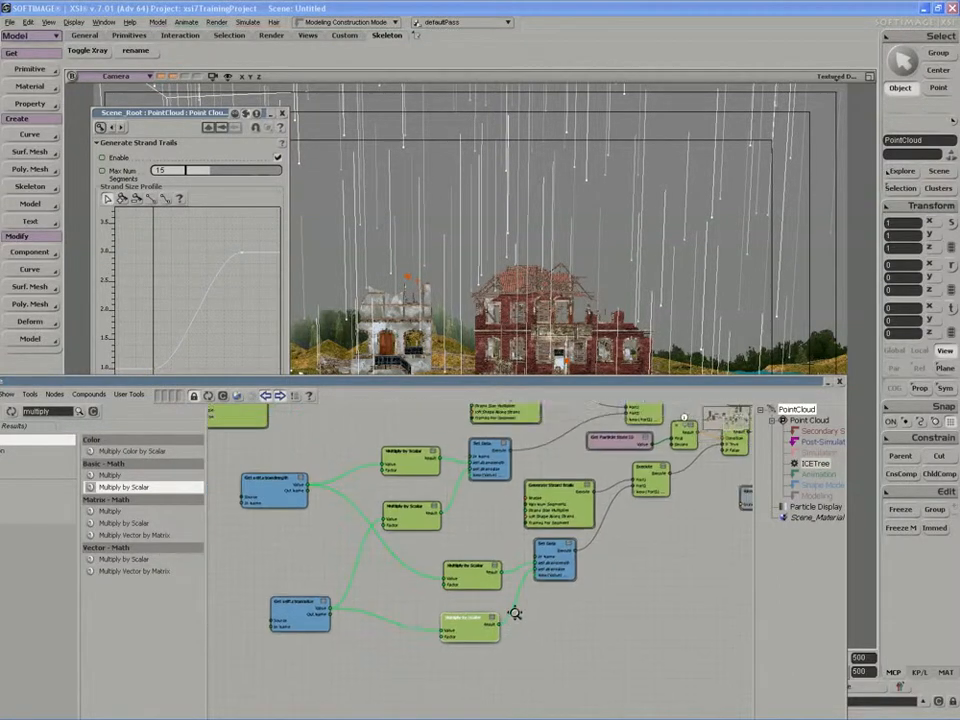
click(663, 448)
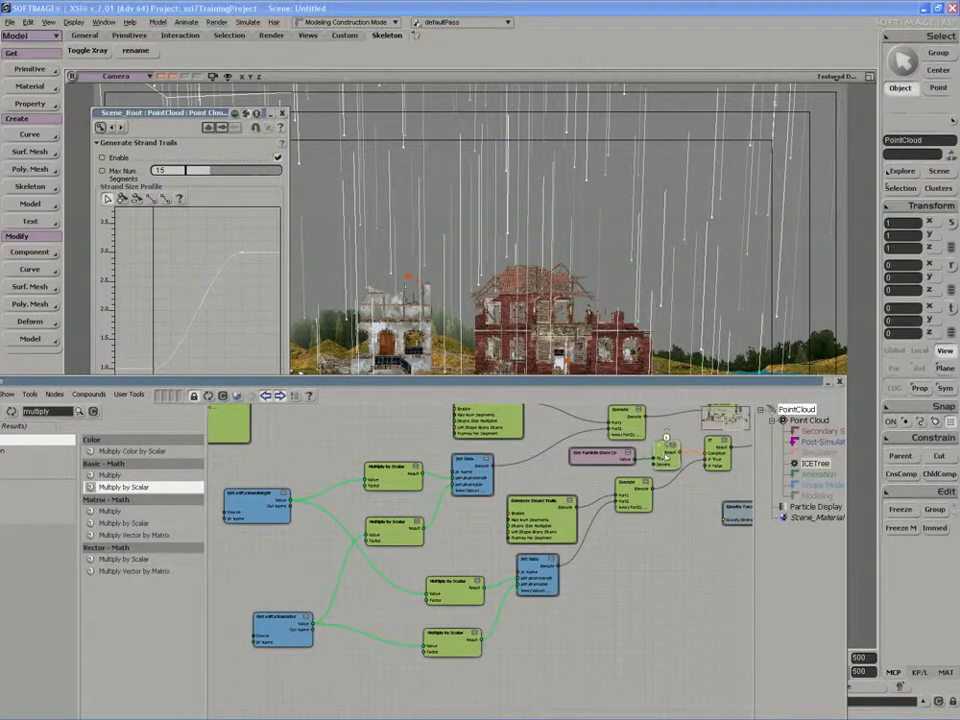
middle_drag(643, 472, 555, 564)
scroll(580, 548, up, 2)
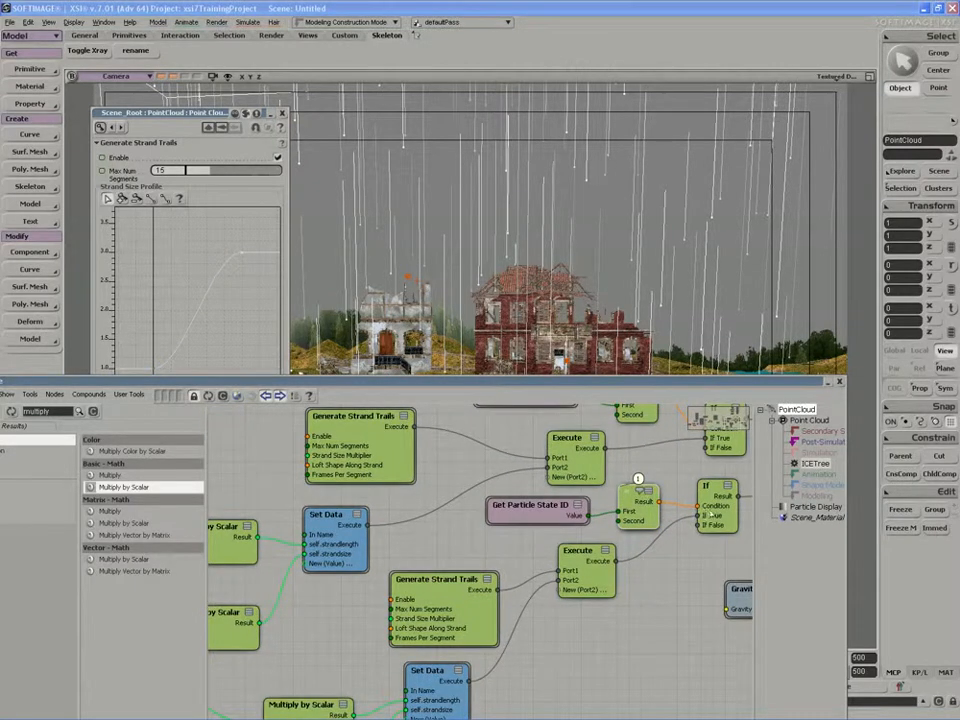
middle_drag(712, 514, 668, 496)
scroll(641, 613, down, 2)
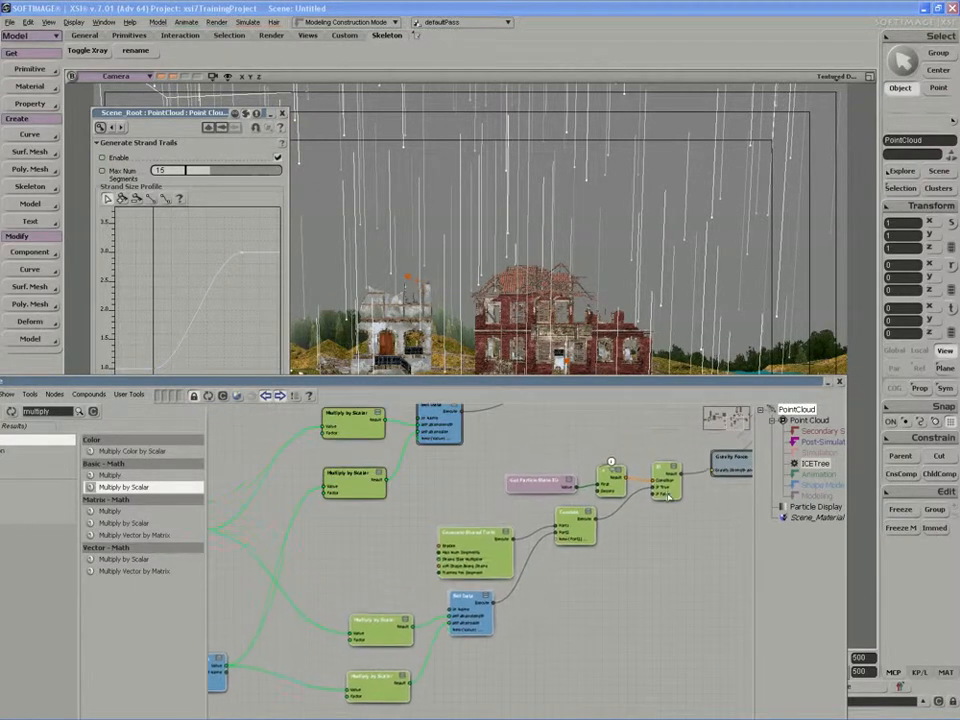
middle_drag(618, 555, 669, 474)
Step: Set the factor to 5 on the Multiply by Scalar node feeding strandsize in the state 1 branch
middle_drag(322, 677, 448, 615)
scroll(448, 615, up, 2)
middle_drag(294, 505, 297, 519)
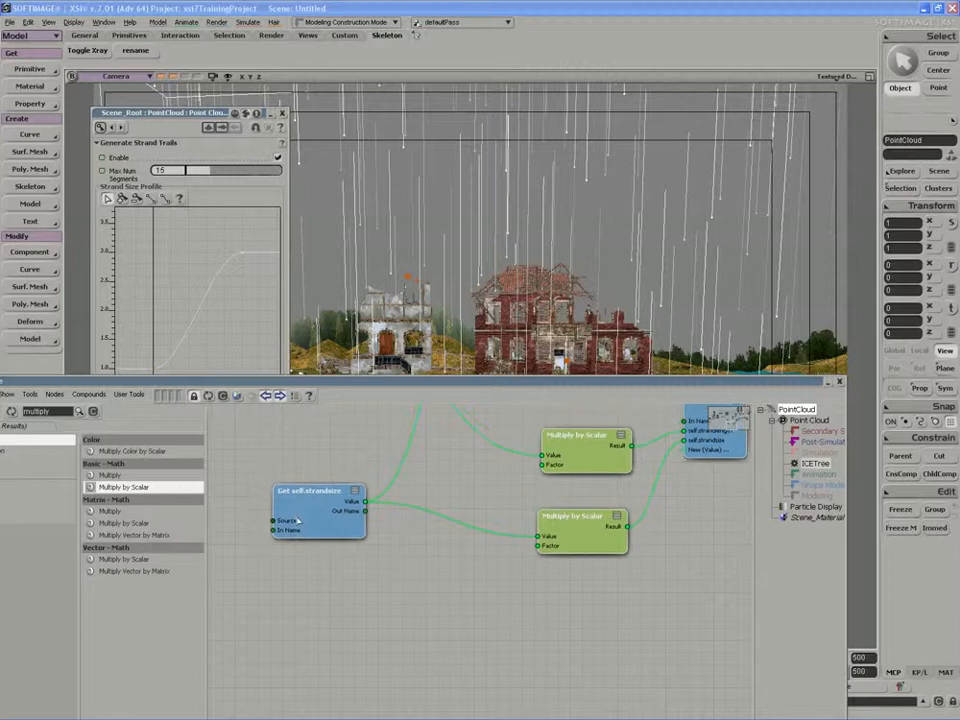
double_click(590, 543)
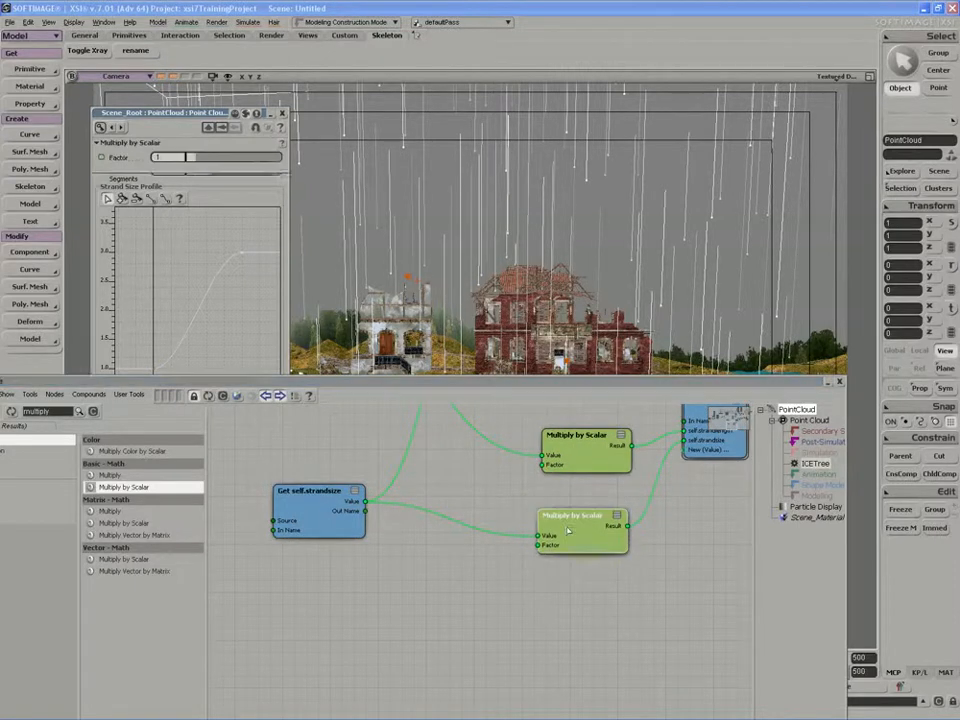
double_click(401, 383)
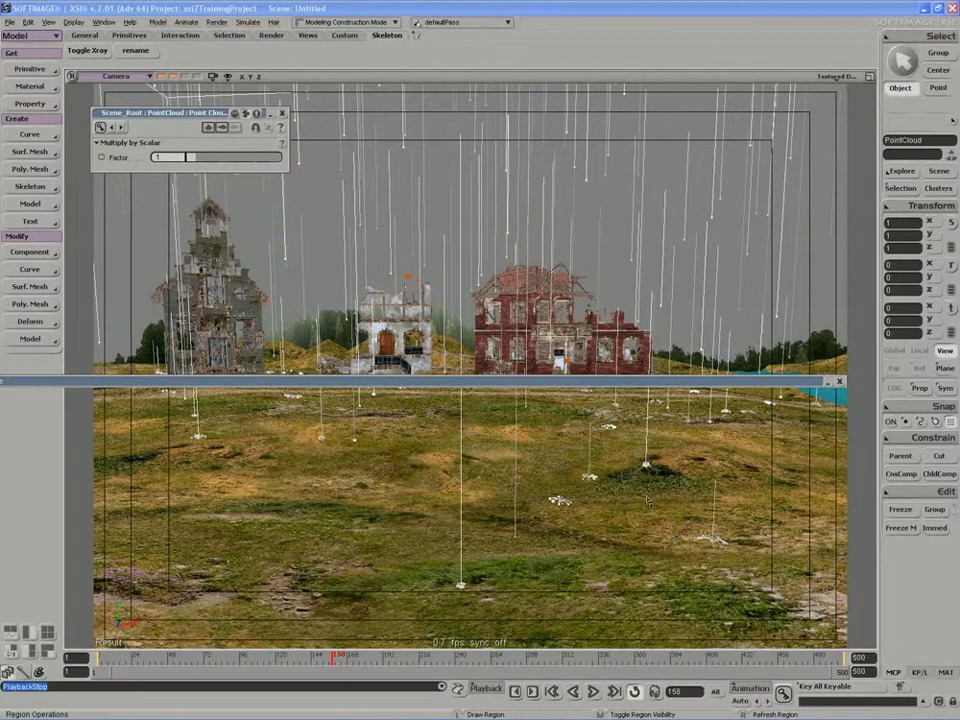
click(176, 158)
text(5)
key(Return)
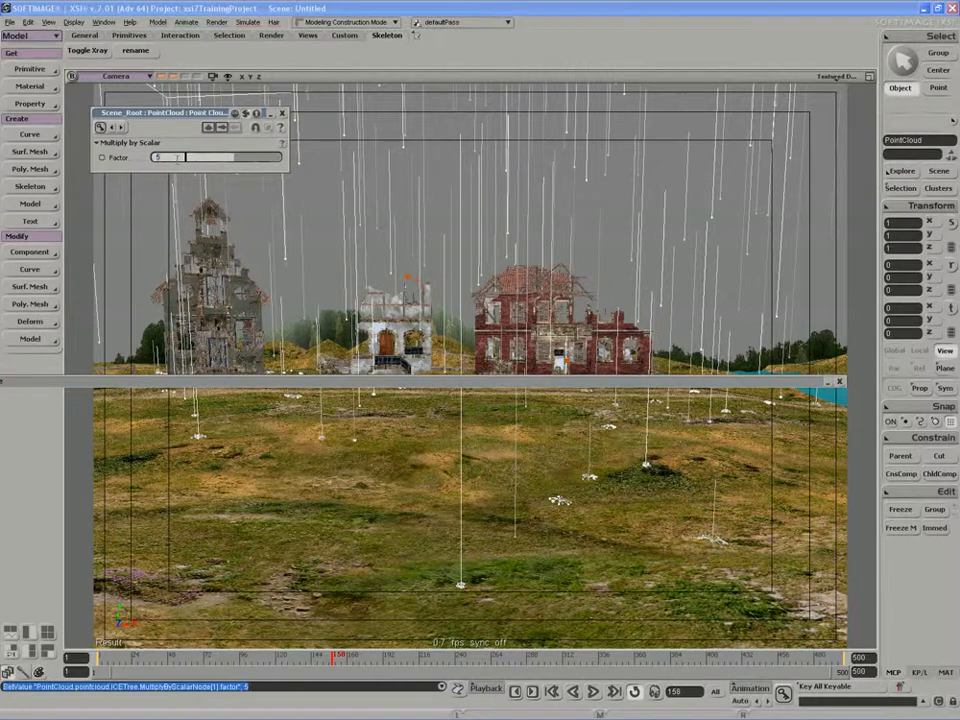
Step: Replay the simulation, stop it once splashes appear, and preview a splash near the camera in a render region
click(594, 692)
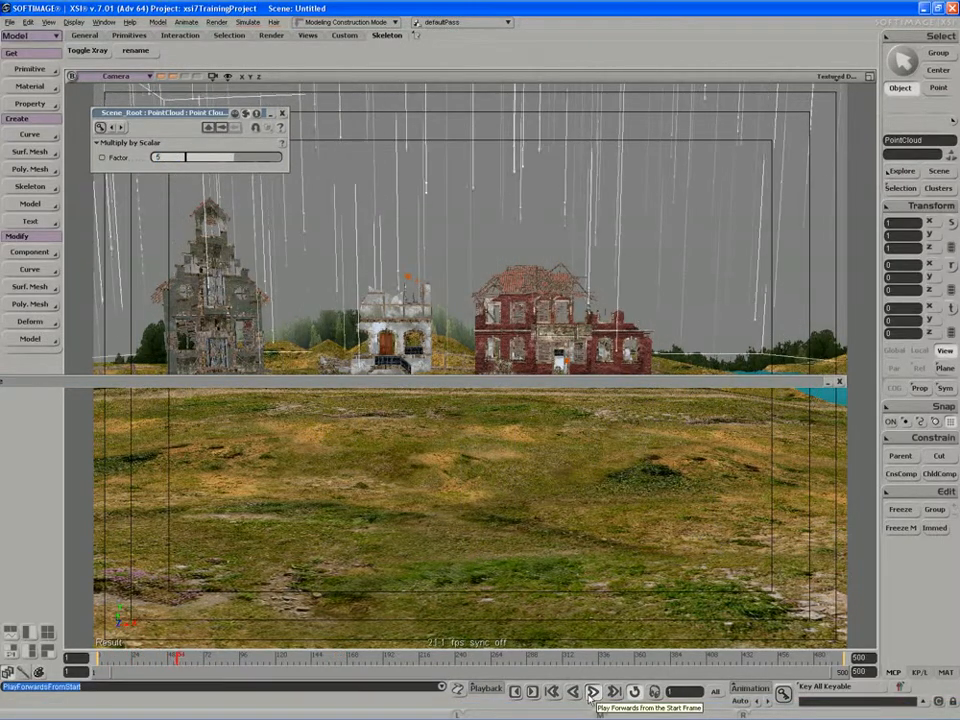
click(590, 699)
key(s)
drag(595, 535, 528, 562)
drag(680, 426, 486, 580)
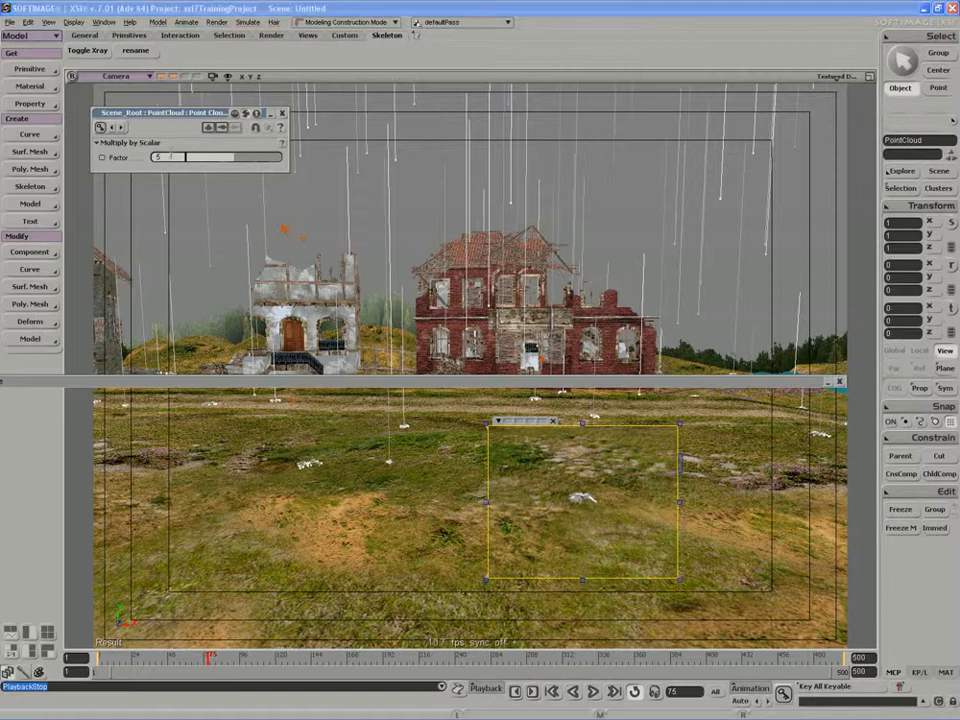
Step: Set the state 1 strandsize factor to 1 and preview frame 75 in a render region over the sky and red house roof
text(1)
key(Return)
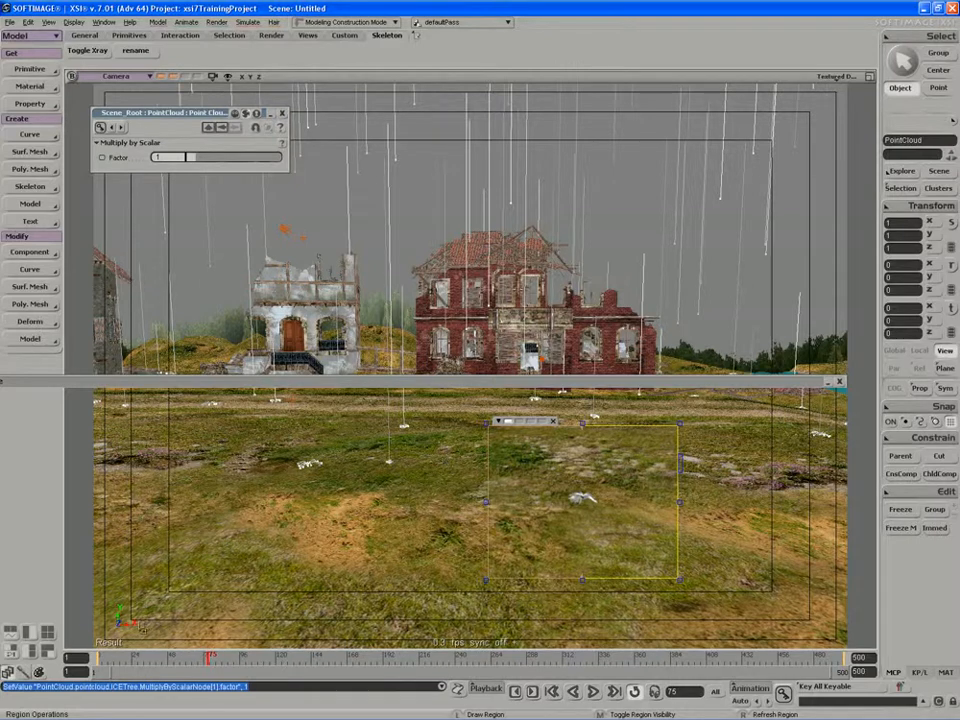
click(98, 659)
click(677, 691)
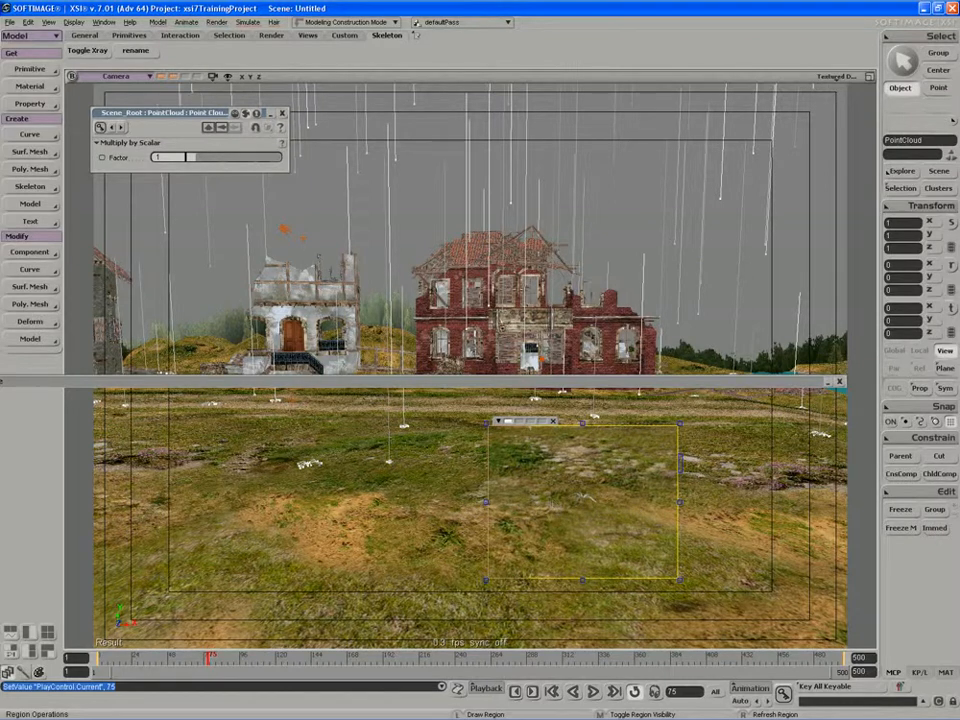
drag(346, 94, 712, 276)
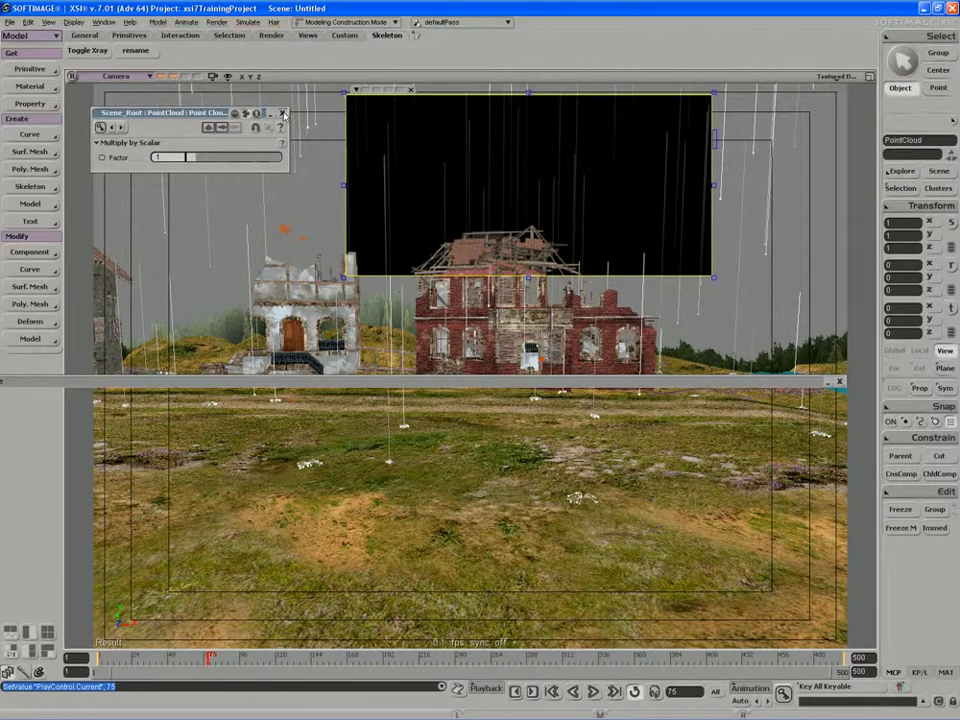
Step: Close the node's properties and rearrange the Get self.strandlength, Get self.strandsize and state 0 Multiply by Scalar nodes
click(282, 114)
double_click(269, 382)
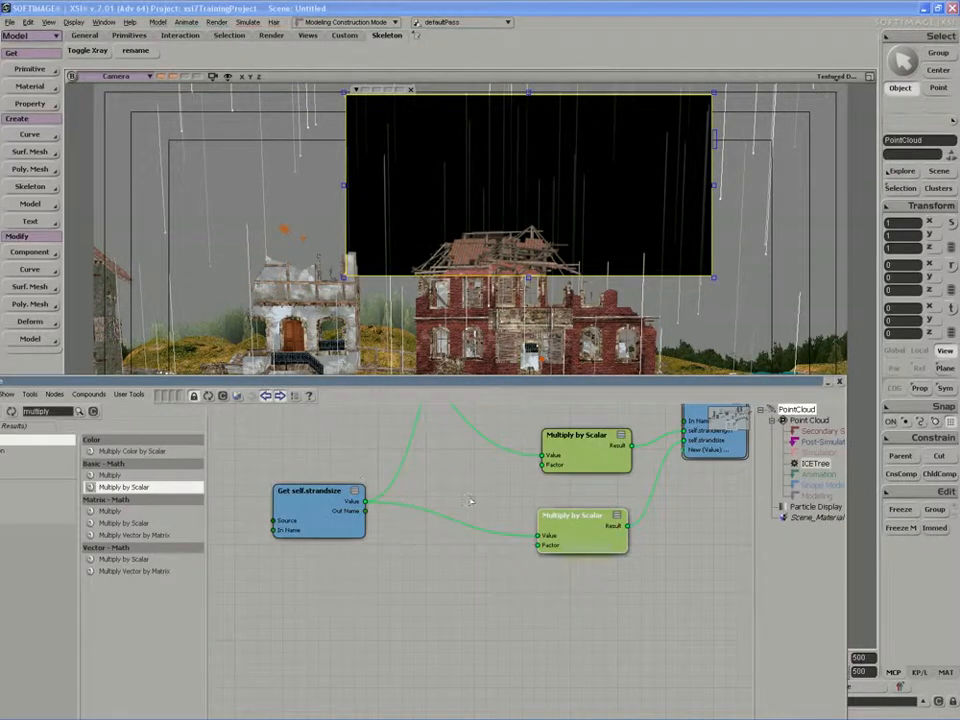
mouse_move(488, 457)
middle_down()
mouse_move(510, 669)
mouse_move(463, 706)
middle_up()
middle_drag(482, 528, 475, 639)
middle_drag(290, 645, 340, 602)
drag(294, 641, 275, 611)
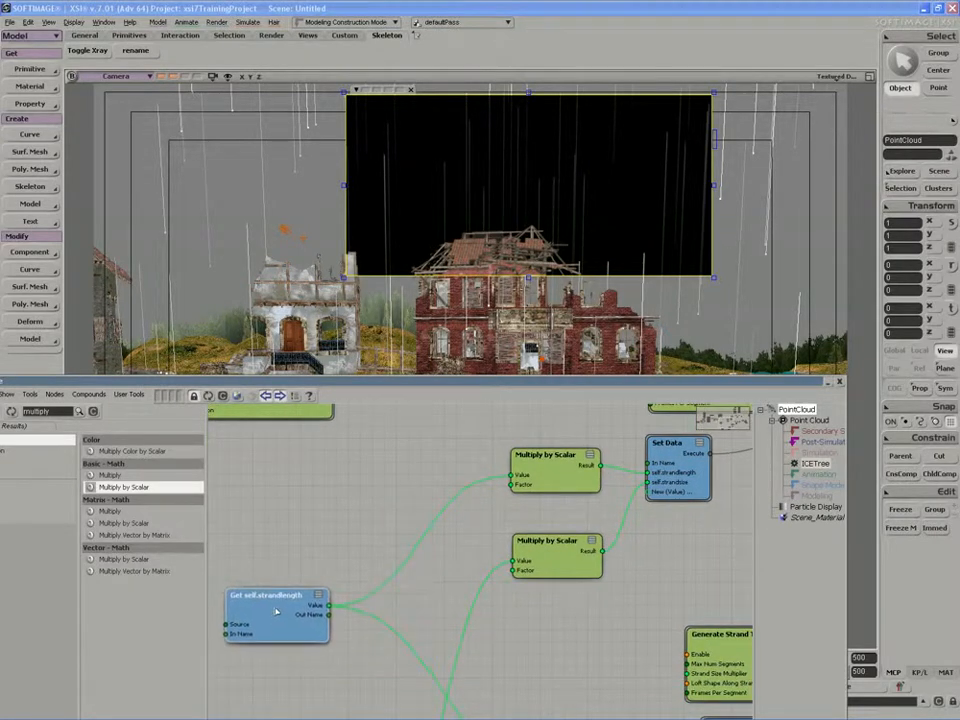
middle_drag(296, 608, 316, 469)
drag(398, 692, 338, 635)
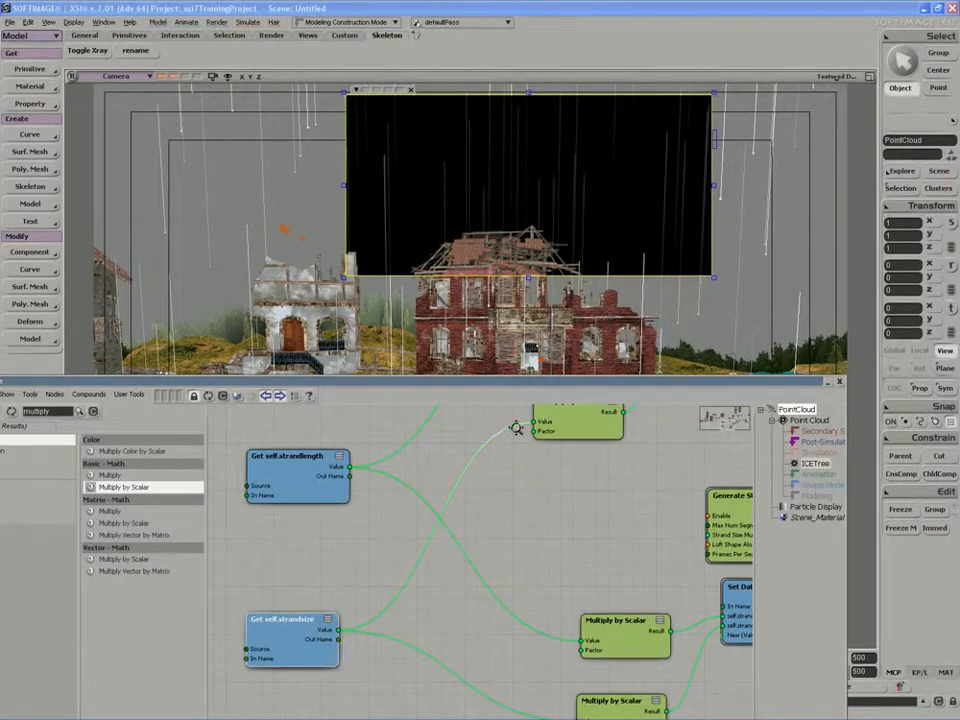
middle_drag(515, 427, 443, 551)
drag(493, 538, 472, 502)
drag(626, 448, 632, 445)
Step: Set the factor to 0.5 on the Multiply by Scalar node feeding strandsize in the state 0 branch
double_click(478, 510)
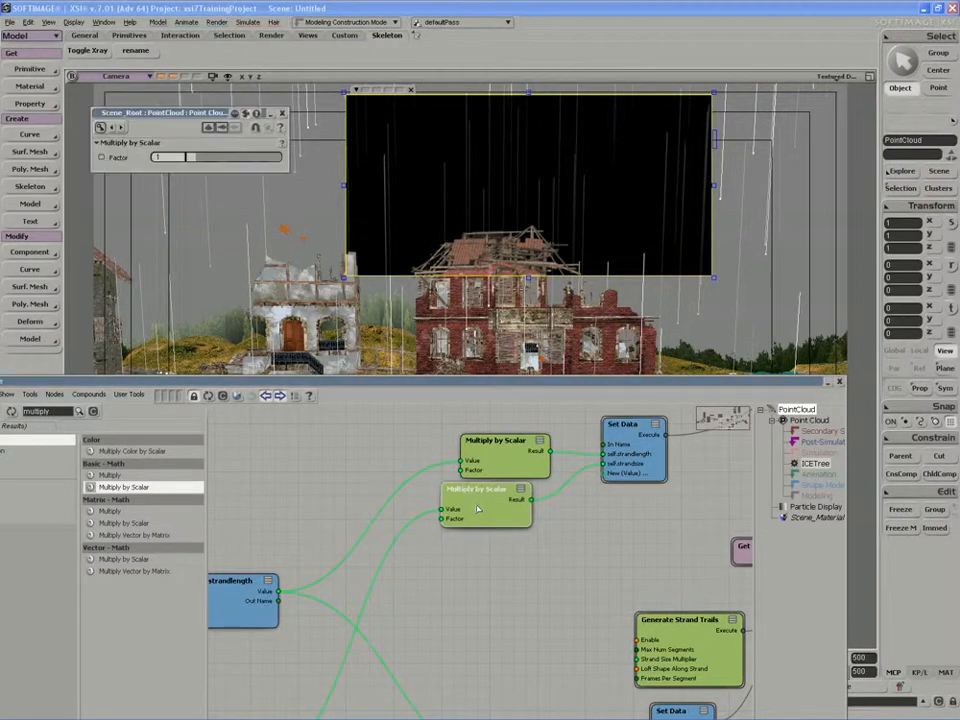
click(158, 157)
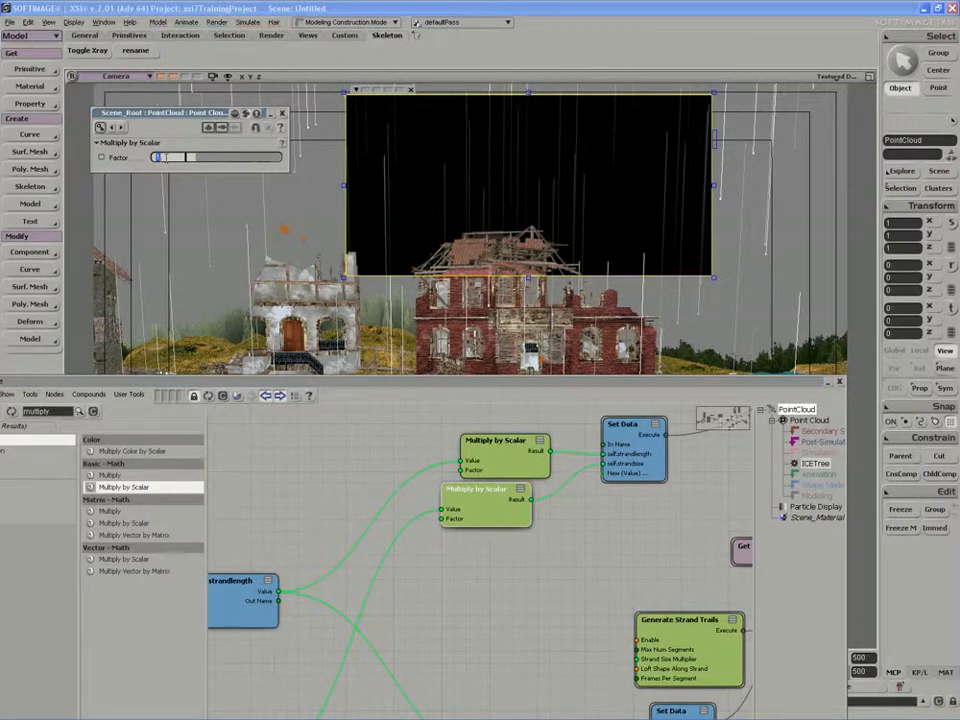
key(Return)
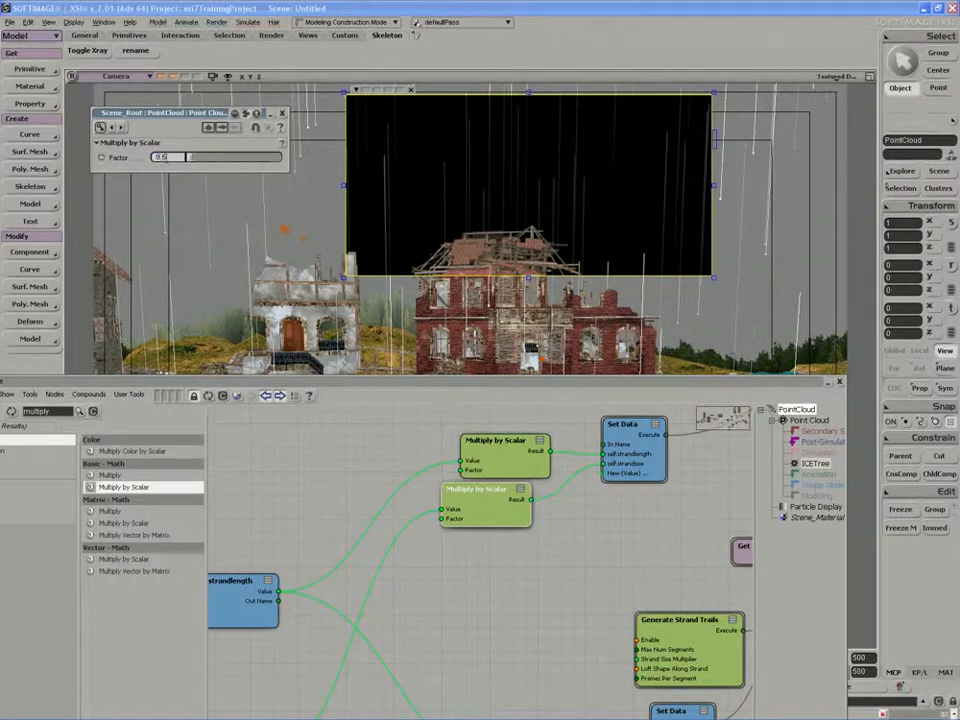
Step: Preview the rain at frame 75 in a new render region over the sky above the red house, then hide the region
key(shift+q)
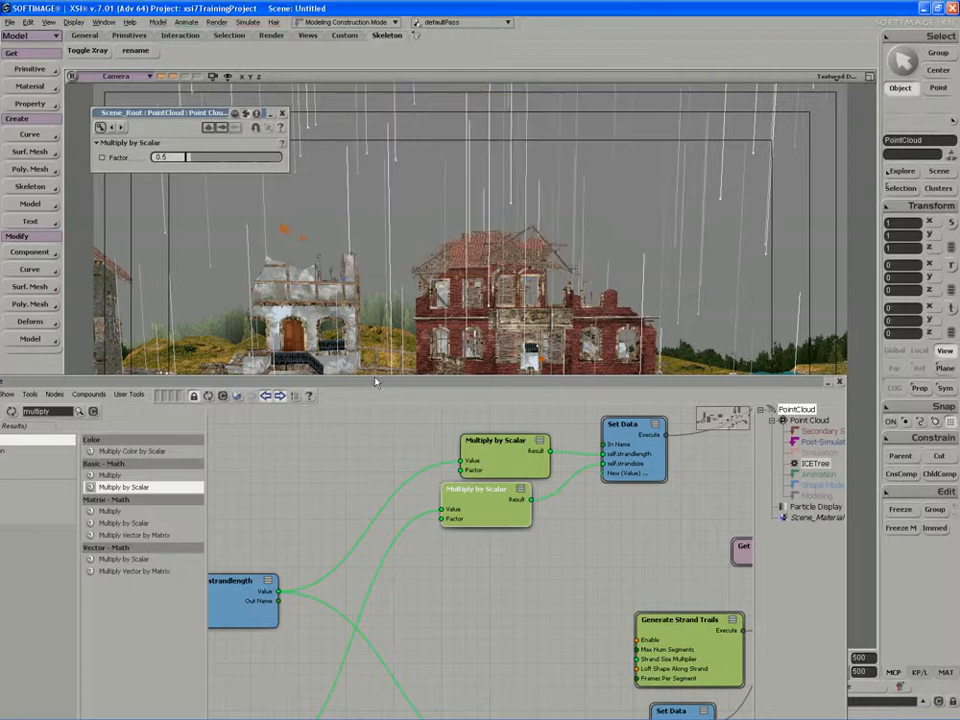
key(q)
mouse_move(336, 87)
mouse_down()
mouse_move(642, 206)
mouse_move(667, 229)
mouse_up()
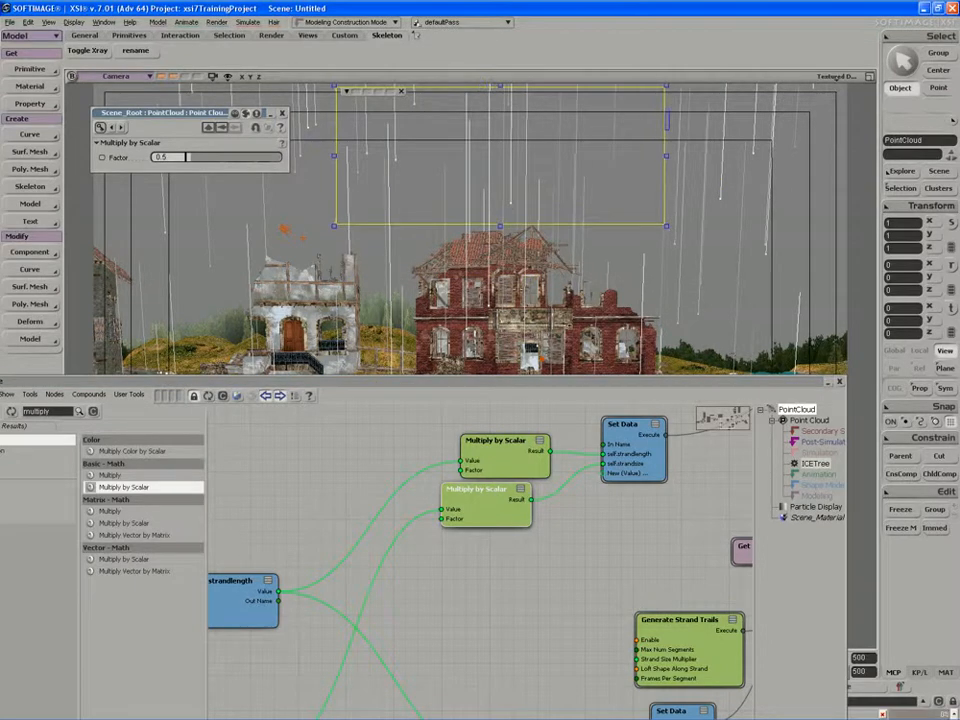
double_click(482, 383)
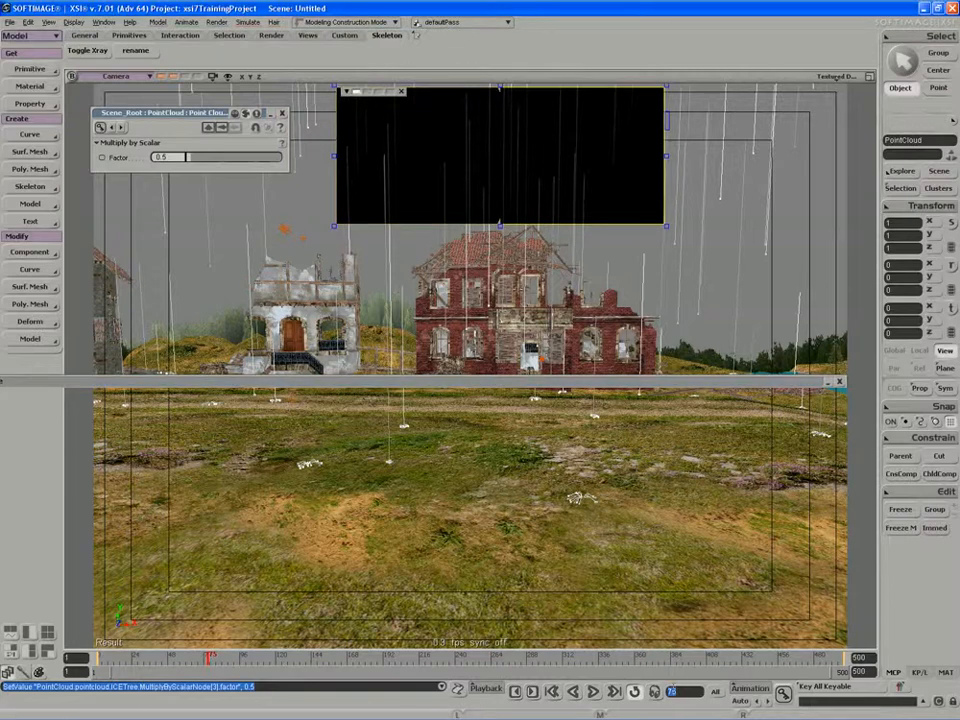
text(1)
key(Return)
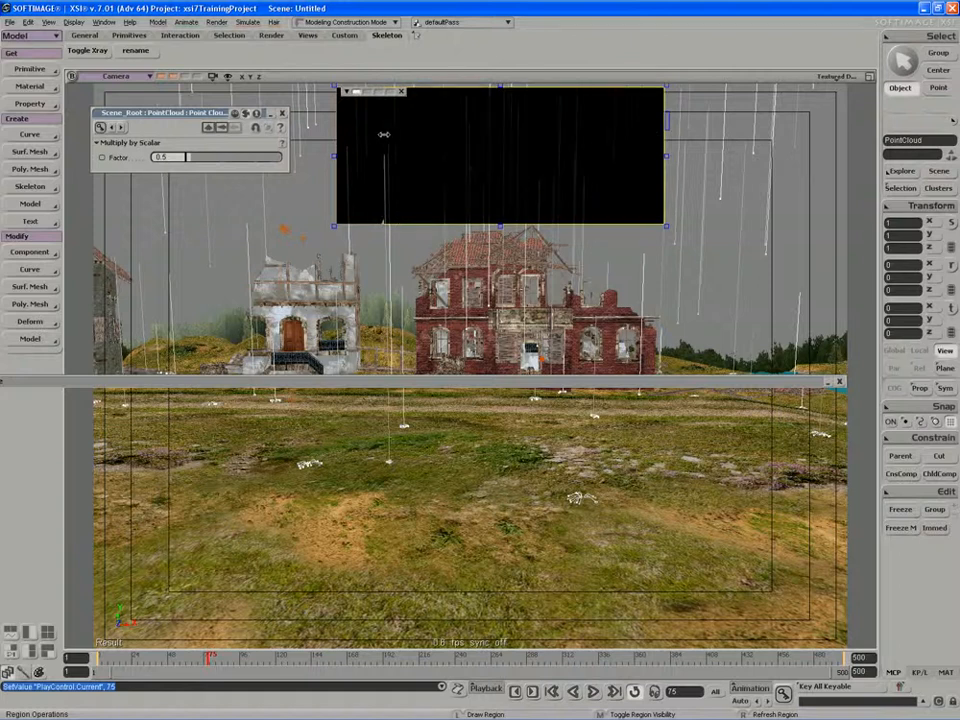
middle_click(508, 160)
key(space)
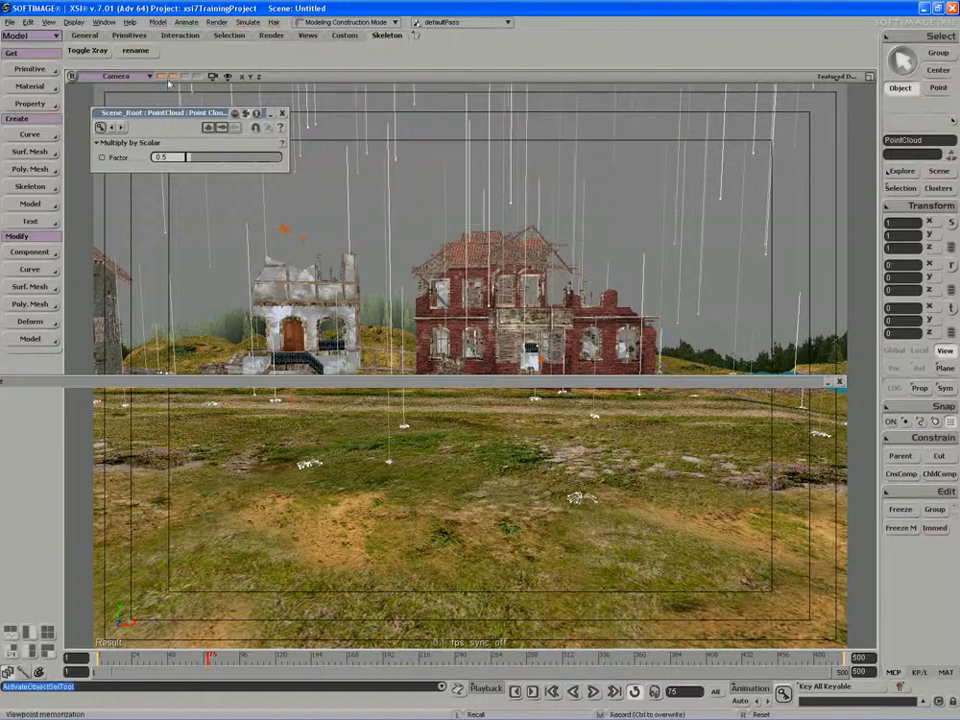
Step: Expand the rolled-up ICE tree window, move it higher, and examine both particle state branches through to the ICETree node
double_click(358, 383)
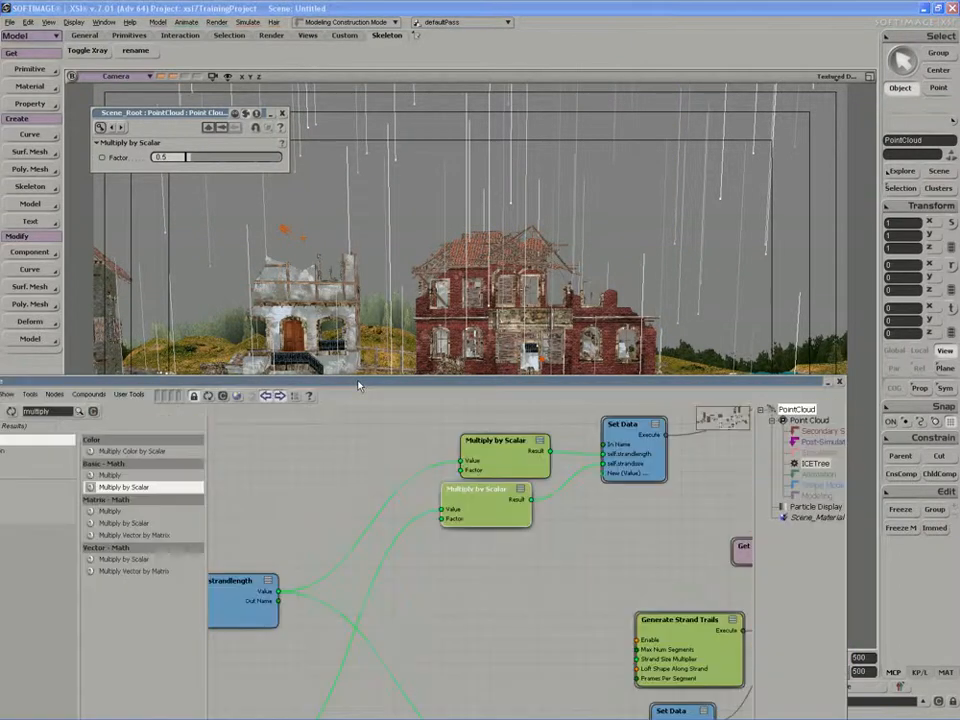
drag(359, 384, 334, 222)
middle_drag(528, 436, 370, 482)
mouse_move(375, 470)
mouse_down()
mouse_move(390, 465)
mouse_move(381, 466)
mouse_up()
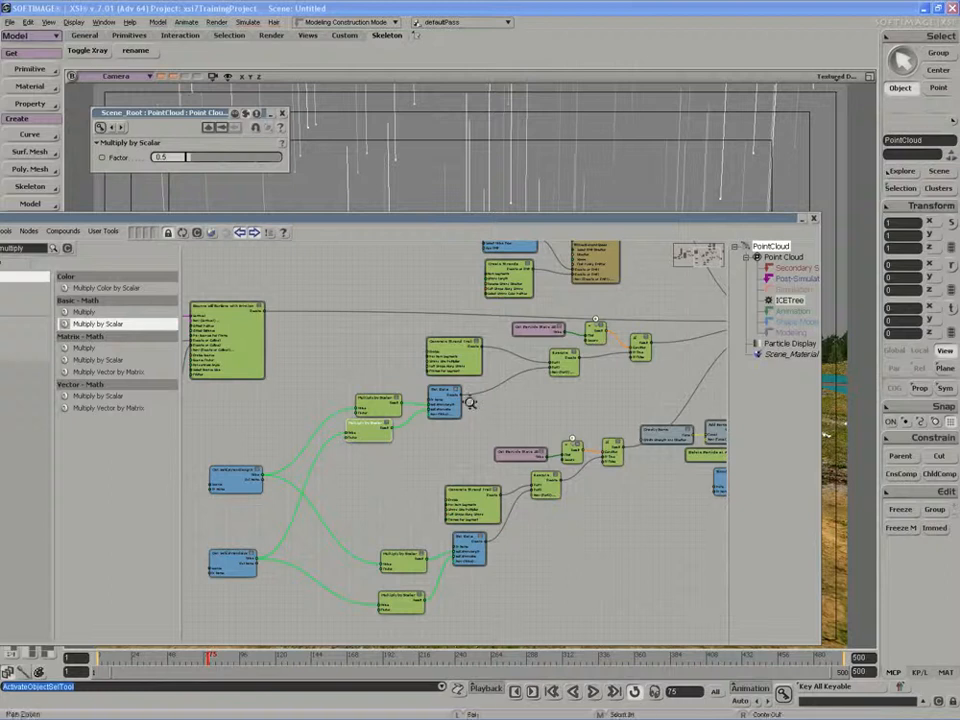
middle_drag(467, 399, 407, 420)
middle_drag(499, 407, 475, 414)
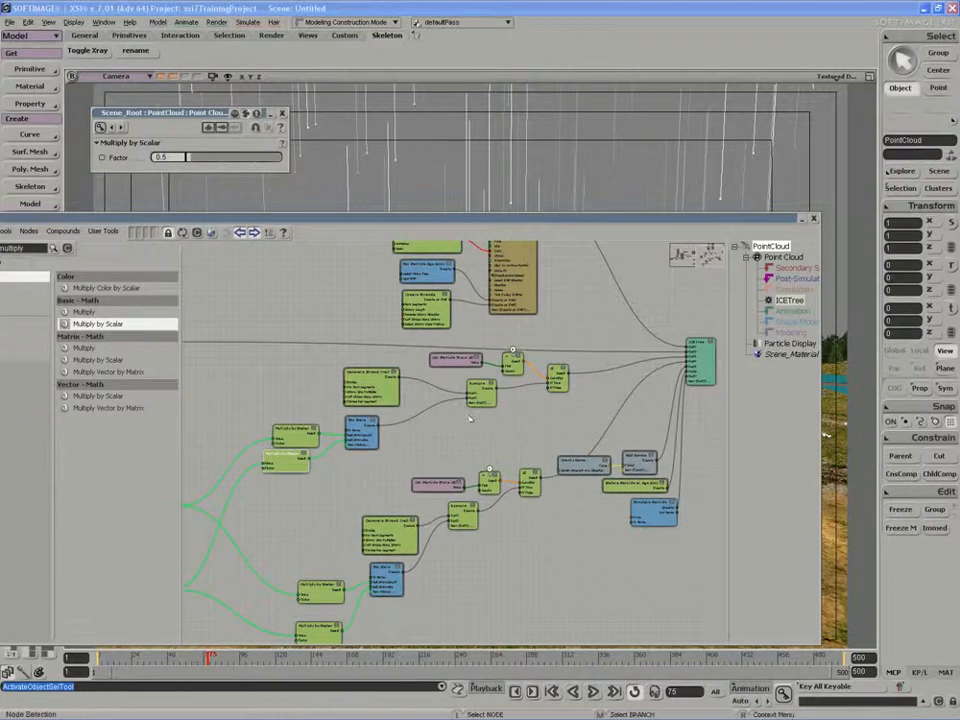